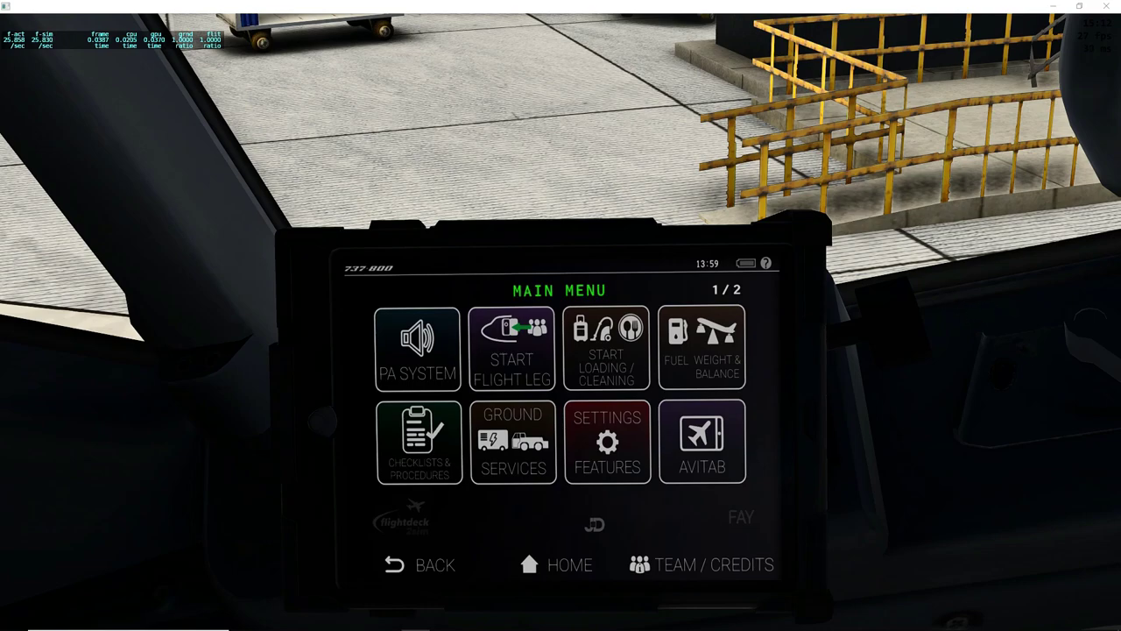
- Switch to SimBrief in the browser and create a new flight from the dispatch system
key(alt+Tab)
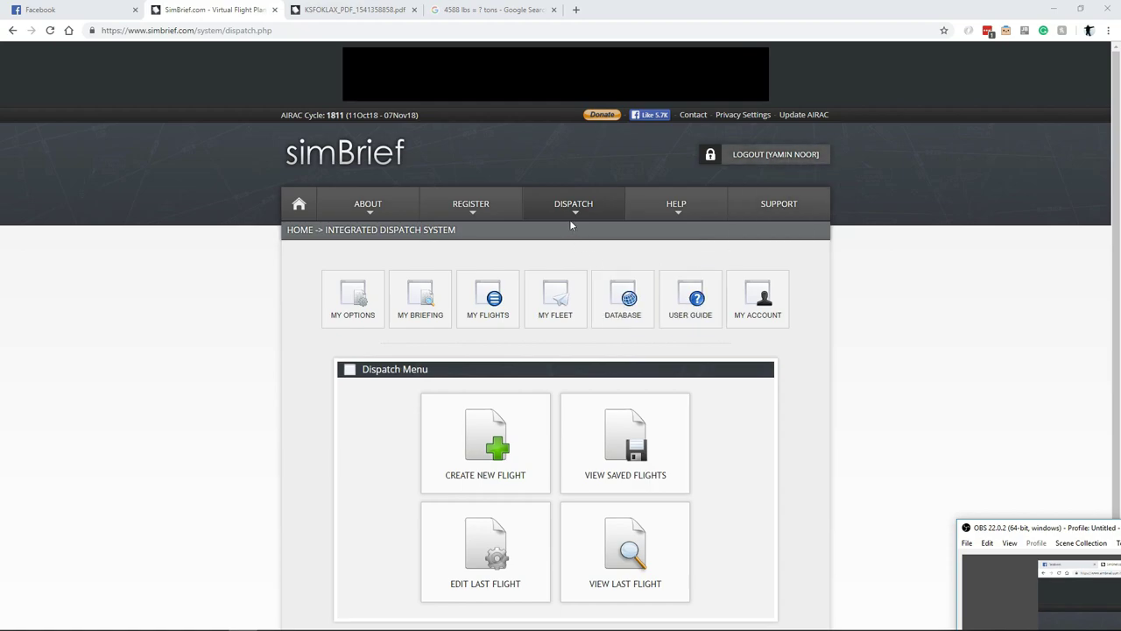
mouse_move(571, 213)
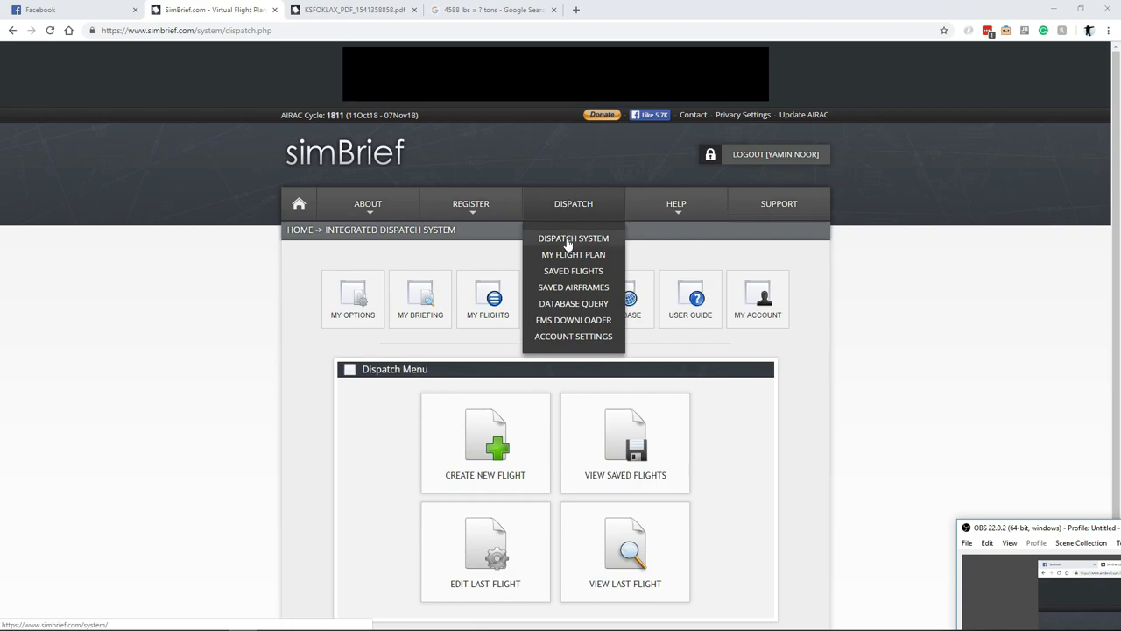
click(568, 240)
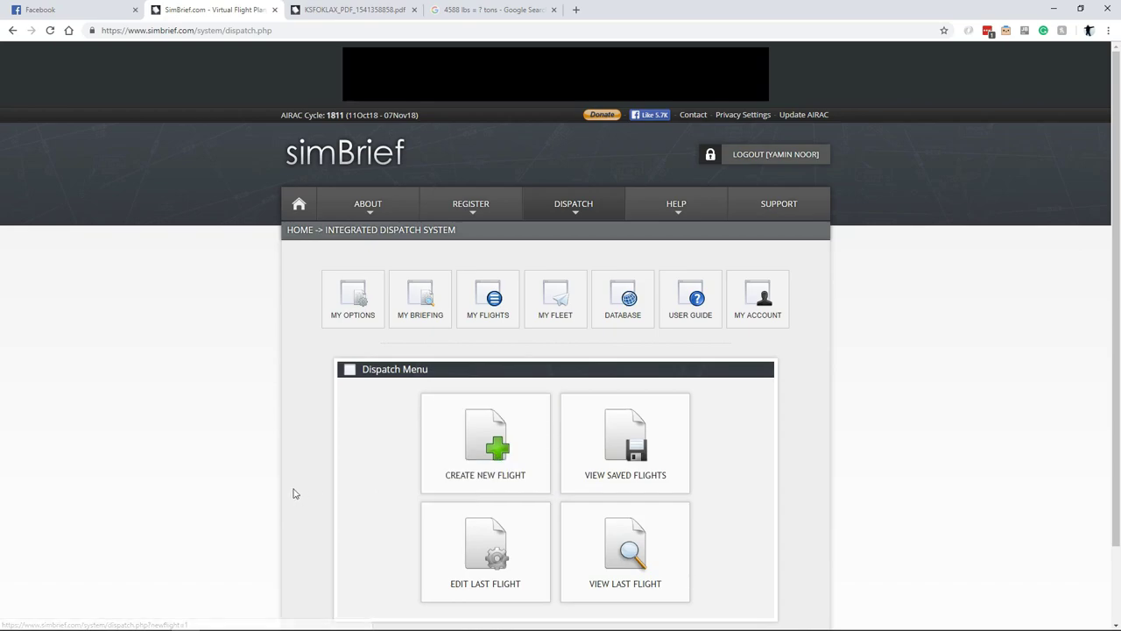
click(465, 461)
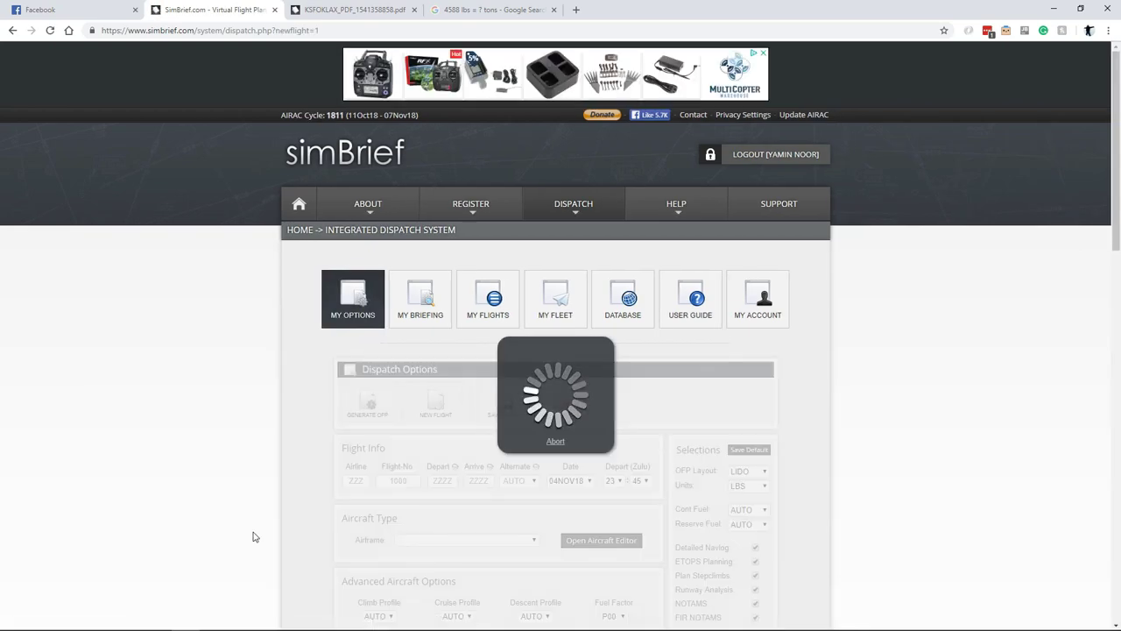
- Enter UAL as the airline and 1000 as the flight number in the flight info
click(355, 484)
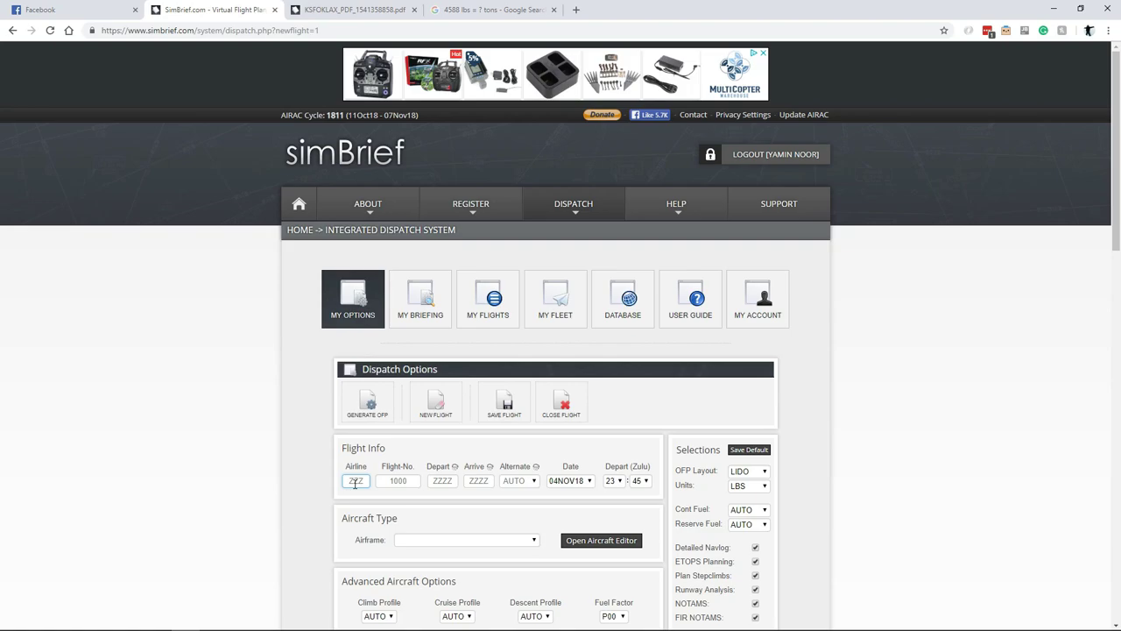
click(354, 481)
text(UAL)
key(Tab)
text(1000)
- Set the departure airport to KSFO and the arrival airport to KLAX
click(434, 484)
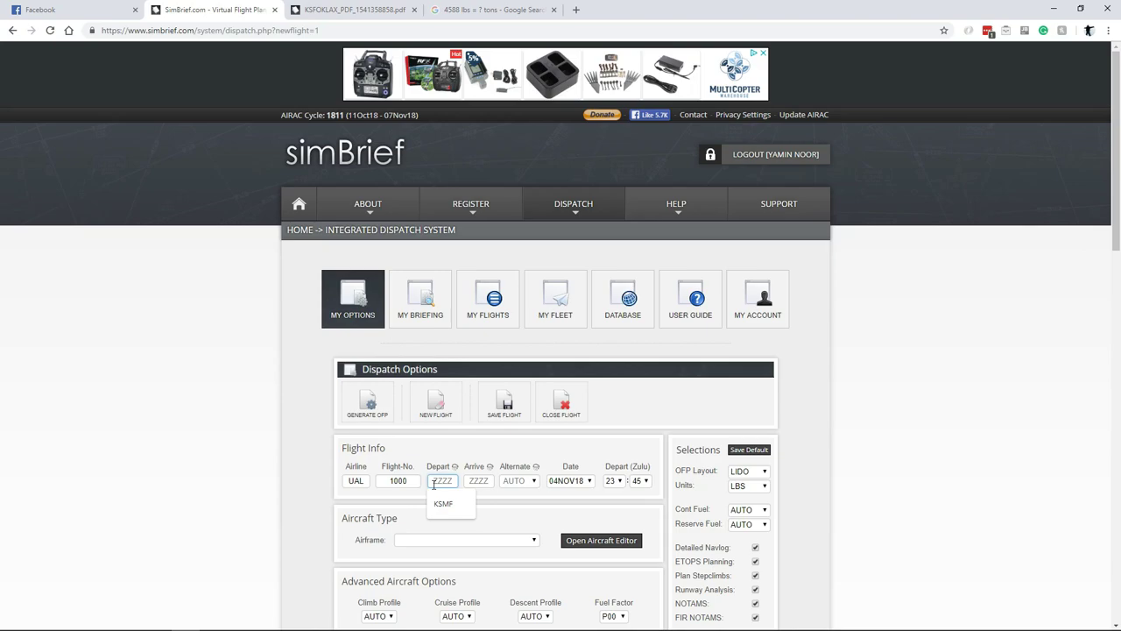
text(KSFO)
key(Tab)
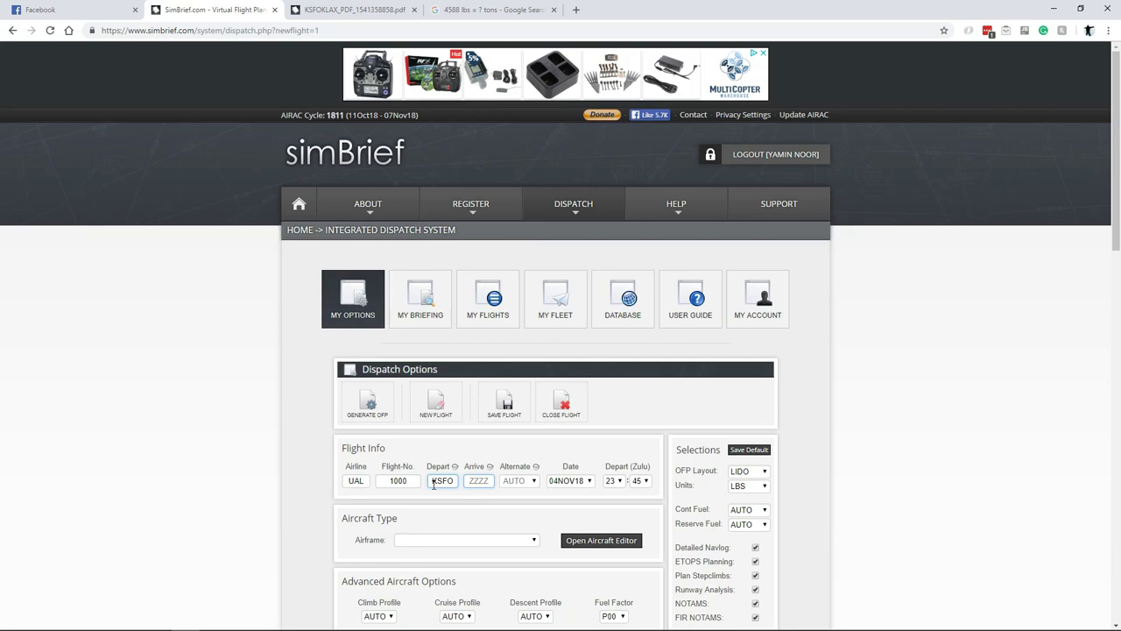
text(KLA)
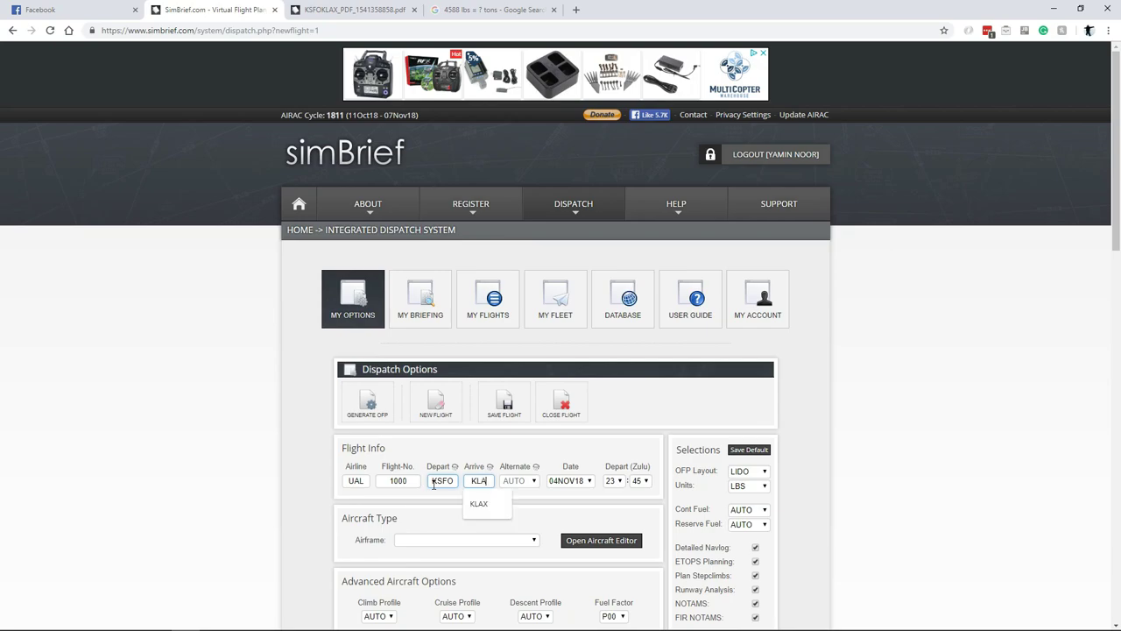
text(X)
click(567, 507)
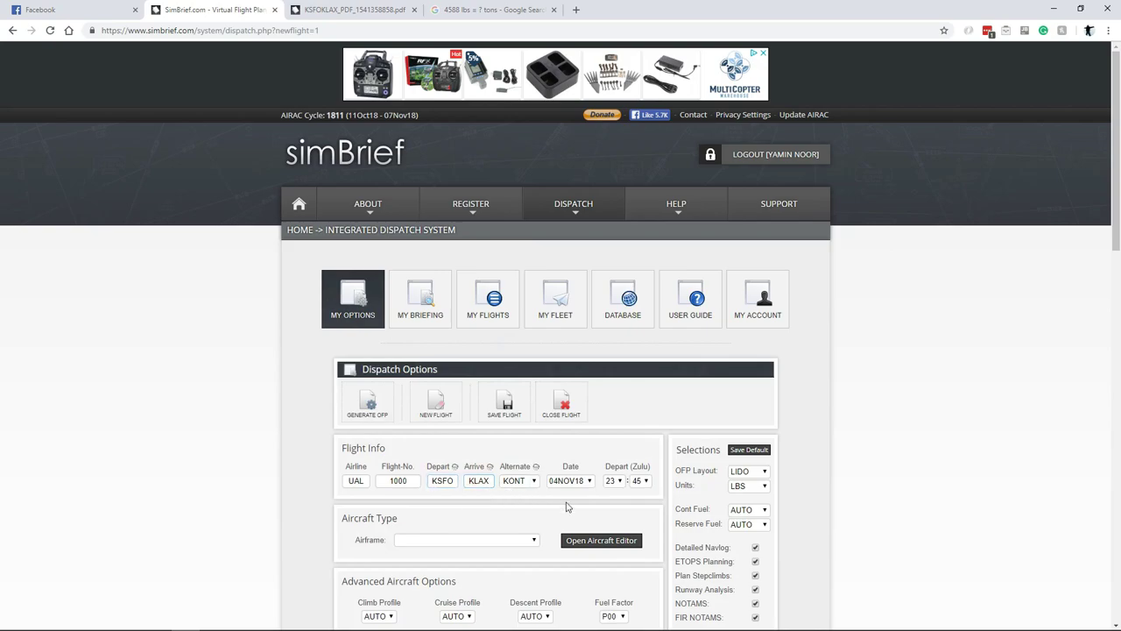
- Select LIDO as the OFP layout and LBS as the units
scroll(834, 476, down, 2)
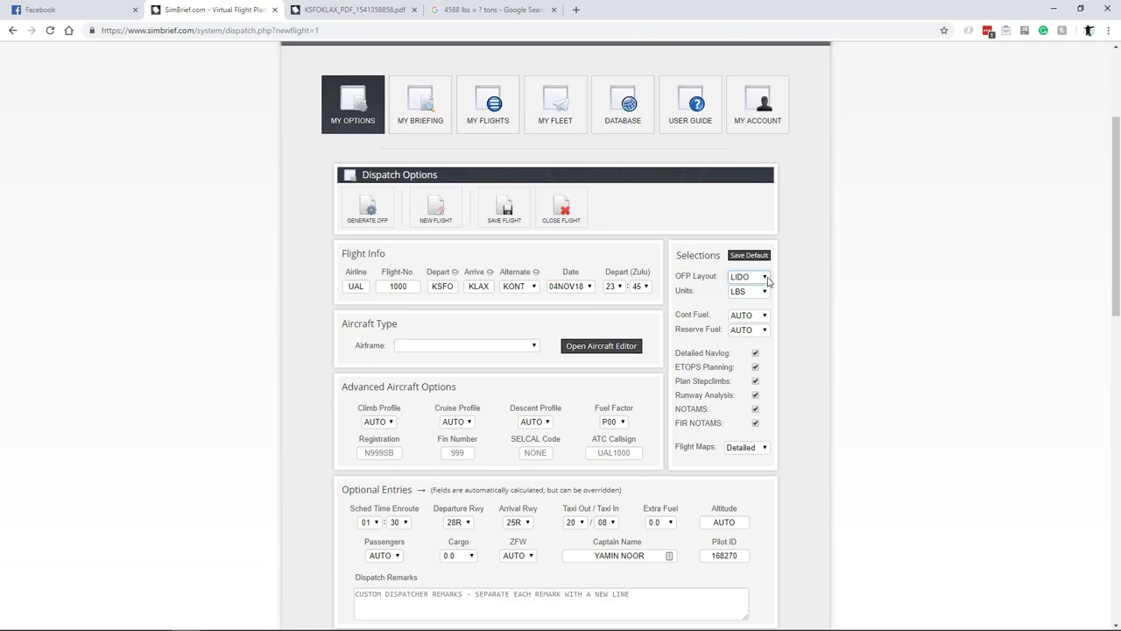
click(765, 277)
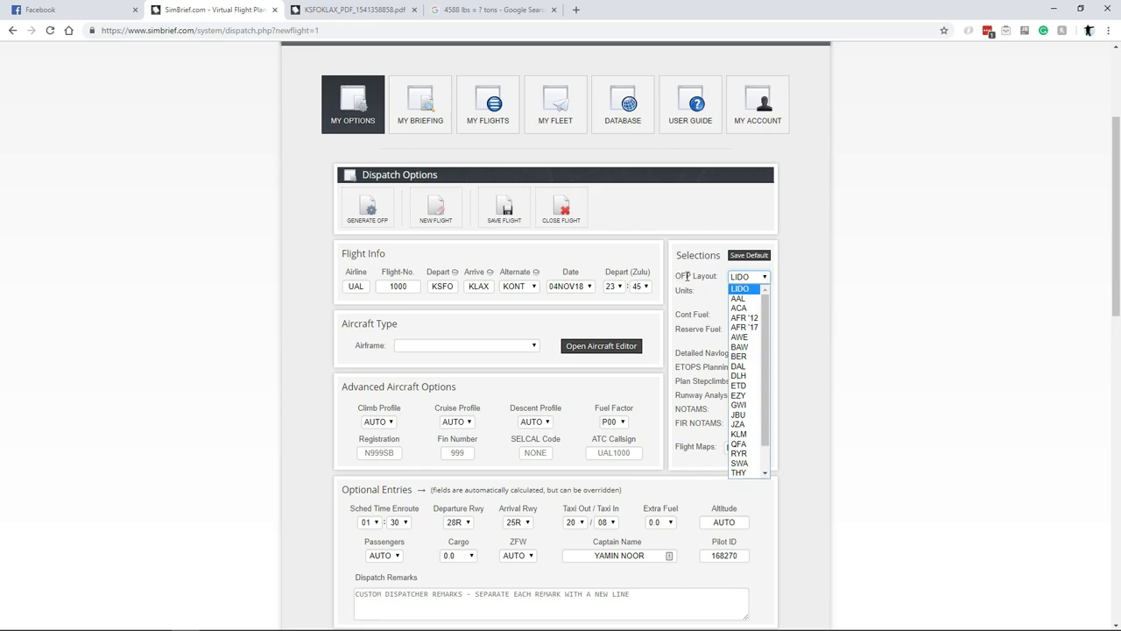
click(749, 291)
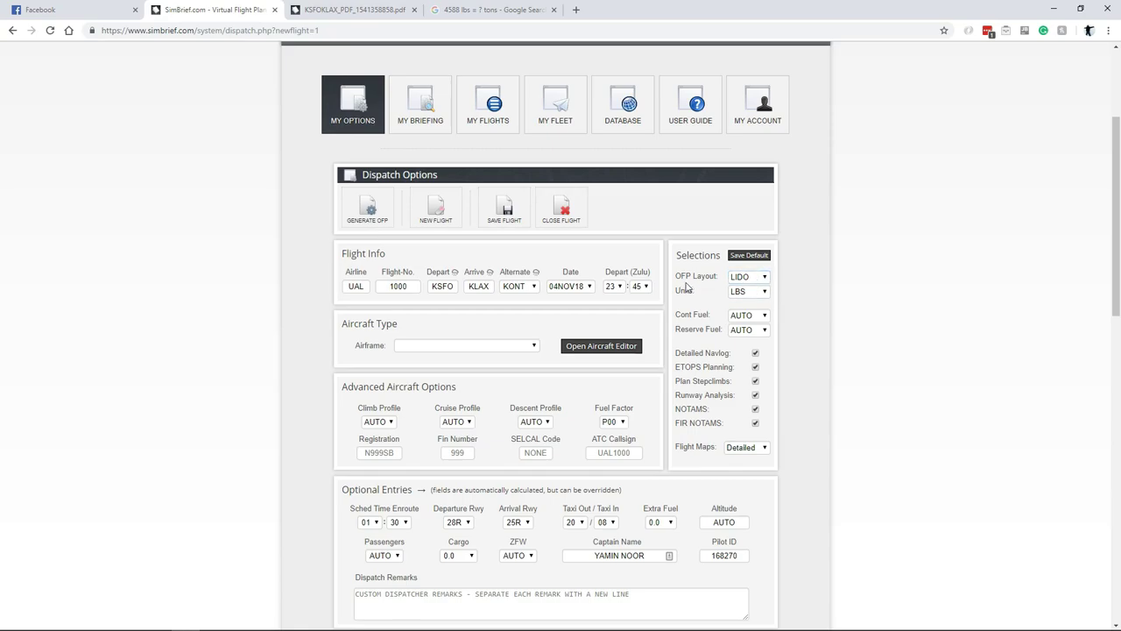
click(765, 293)
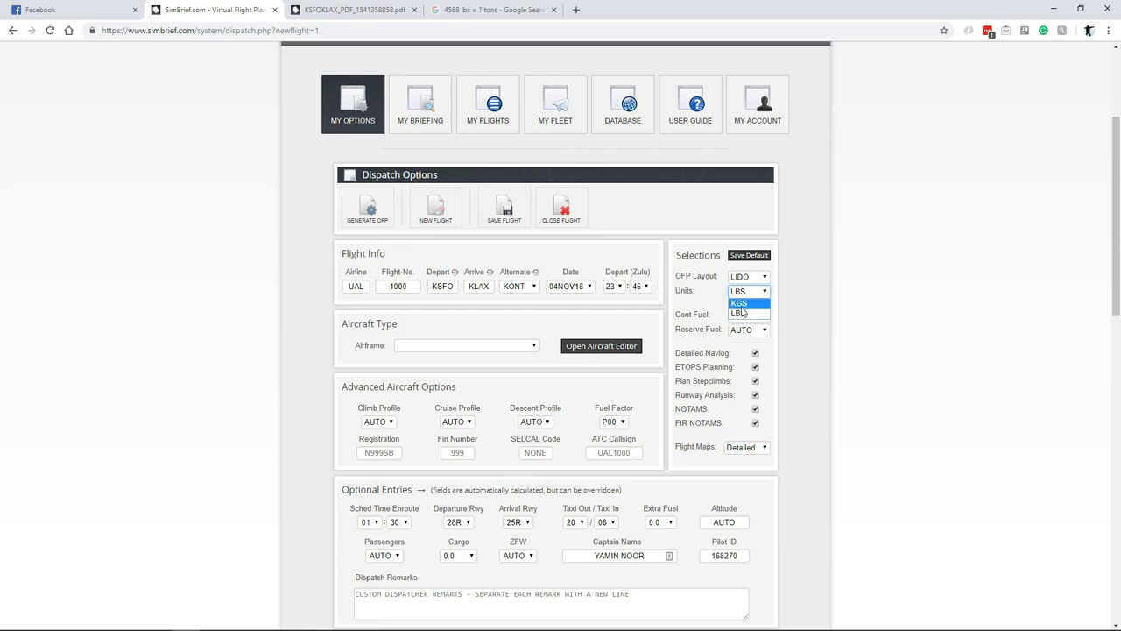
click(741, 313)
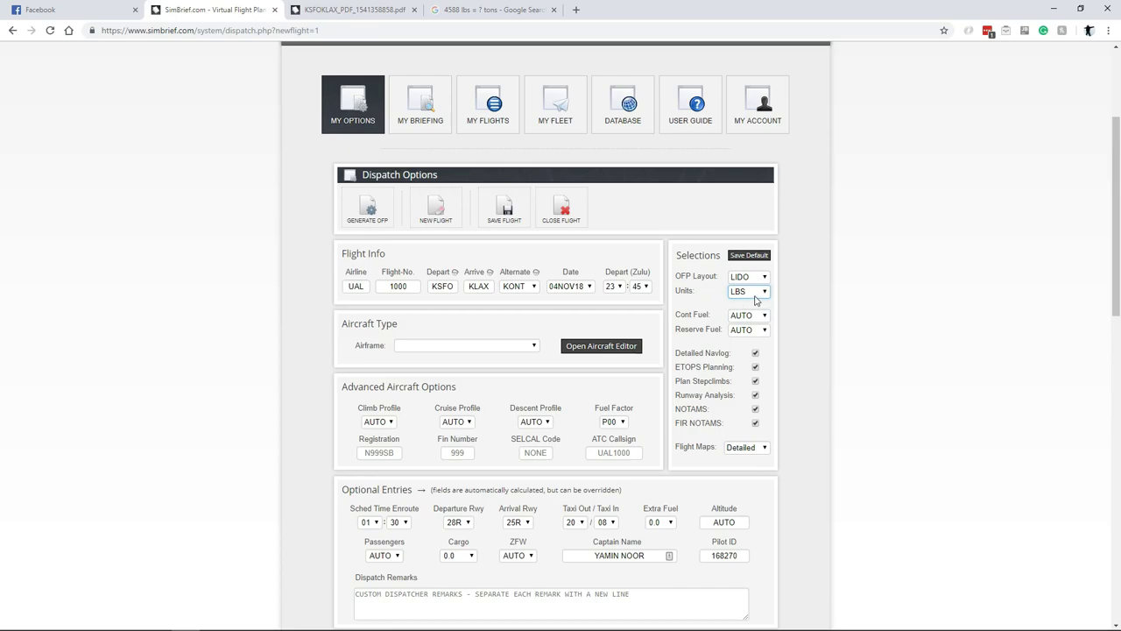
- Choose B738 - B737-800 as the flight's airframe
click(467, 347)
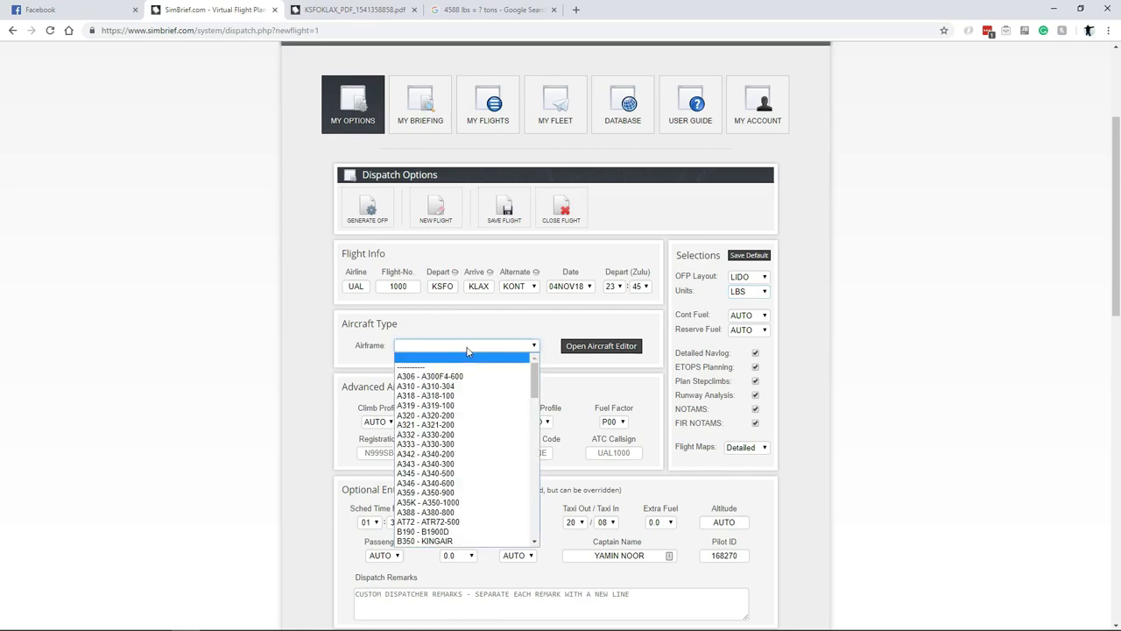
scroll(462, 462, down, 4)
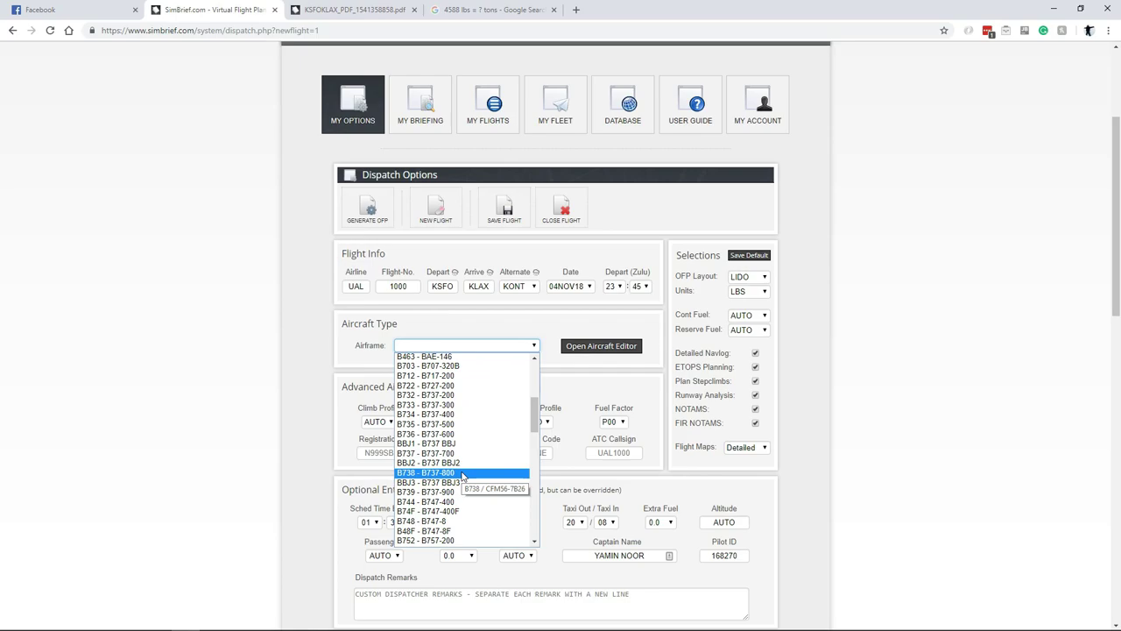
click(462, 473)
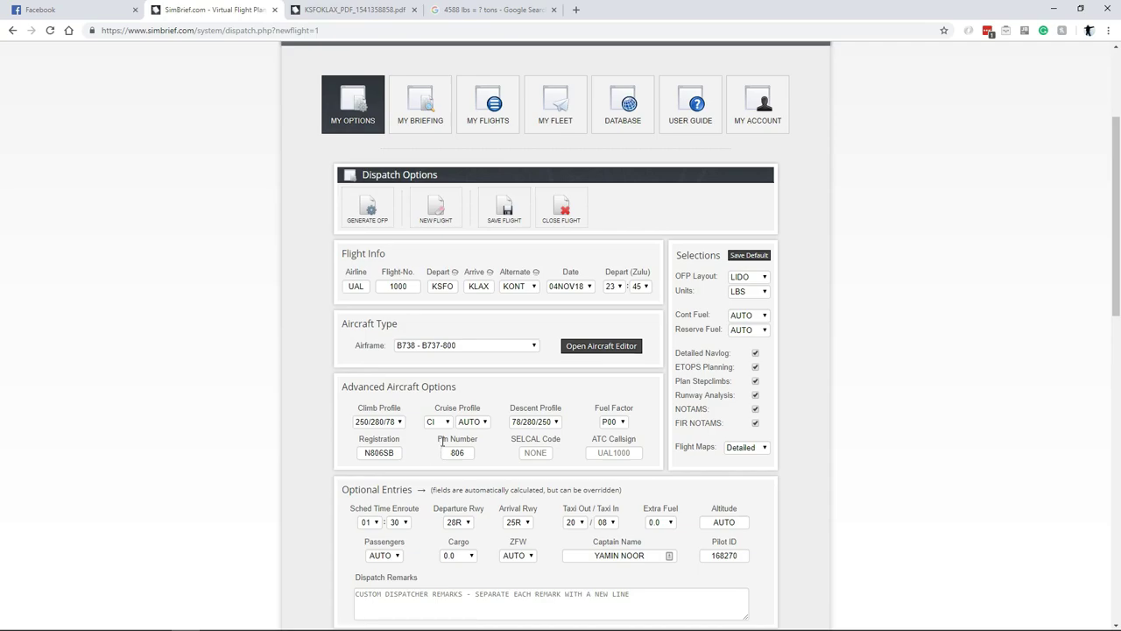
- Review the fin number and ATC callsign fields, the optional entries and the filled-in route text
triple_click(443, 442)
triple_click(604, 439)
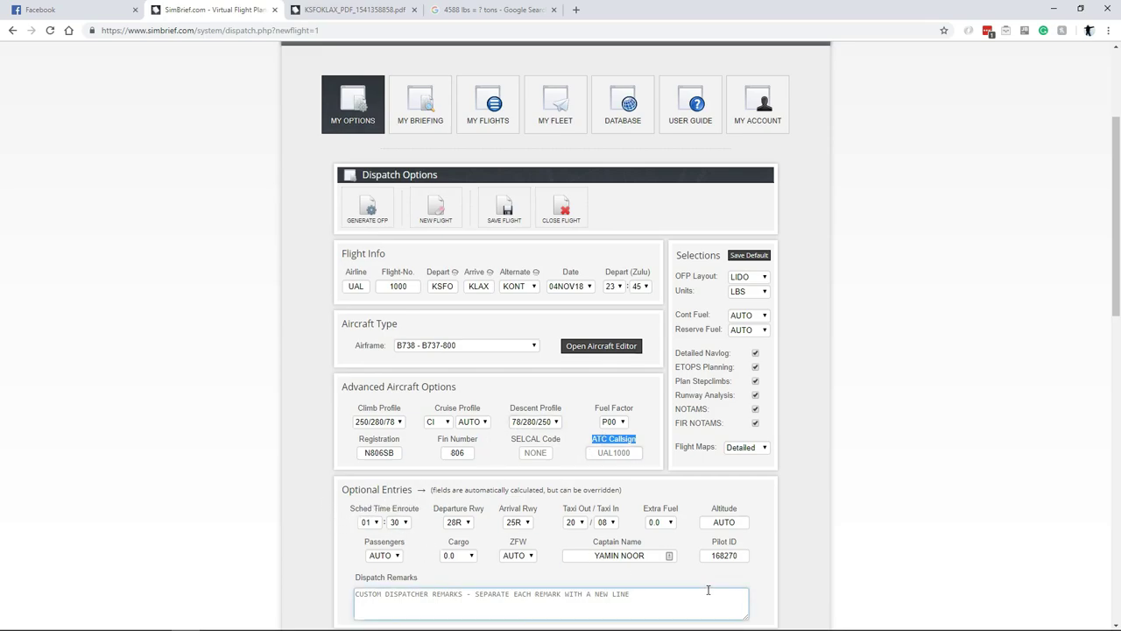
scroll(804, 561, down, 2)
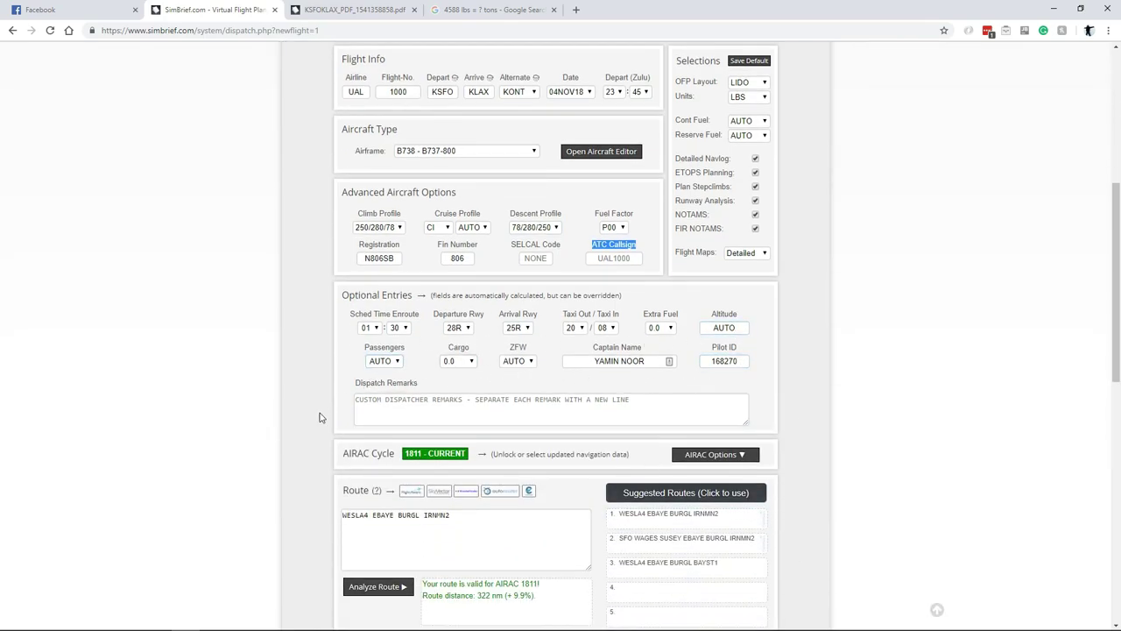
scroll(317, 420, down, 1)
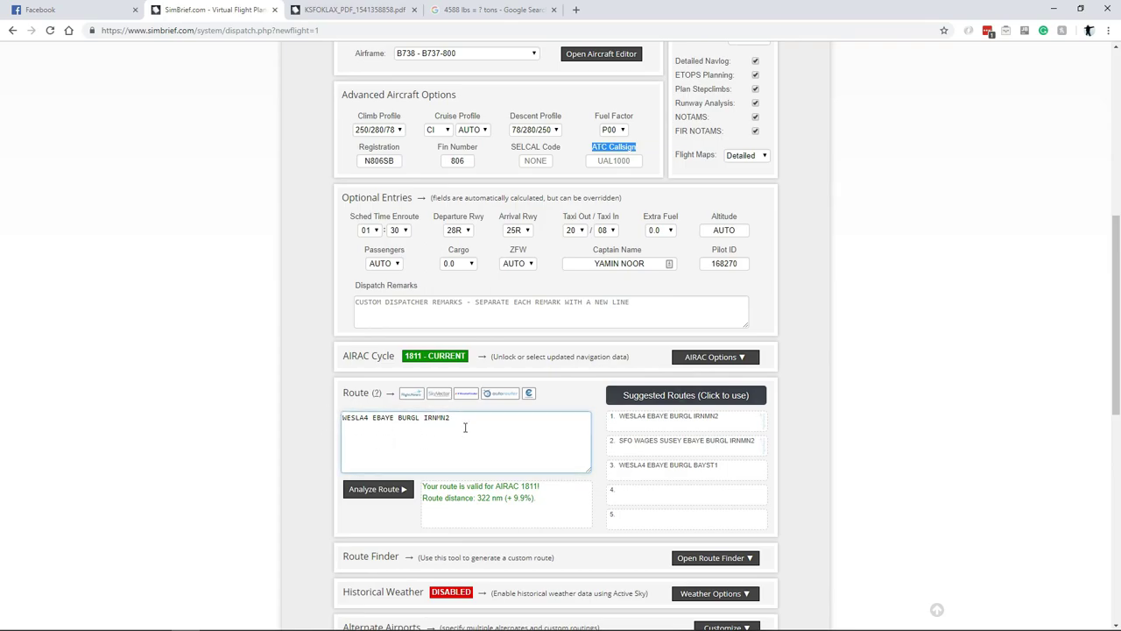
drag(442, 429, 325, 417)
drag(473, 430, 306, 448)
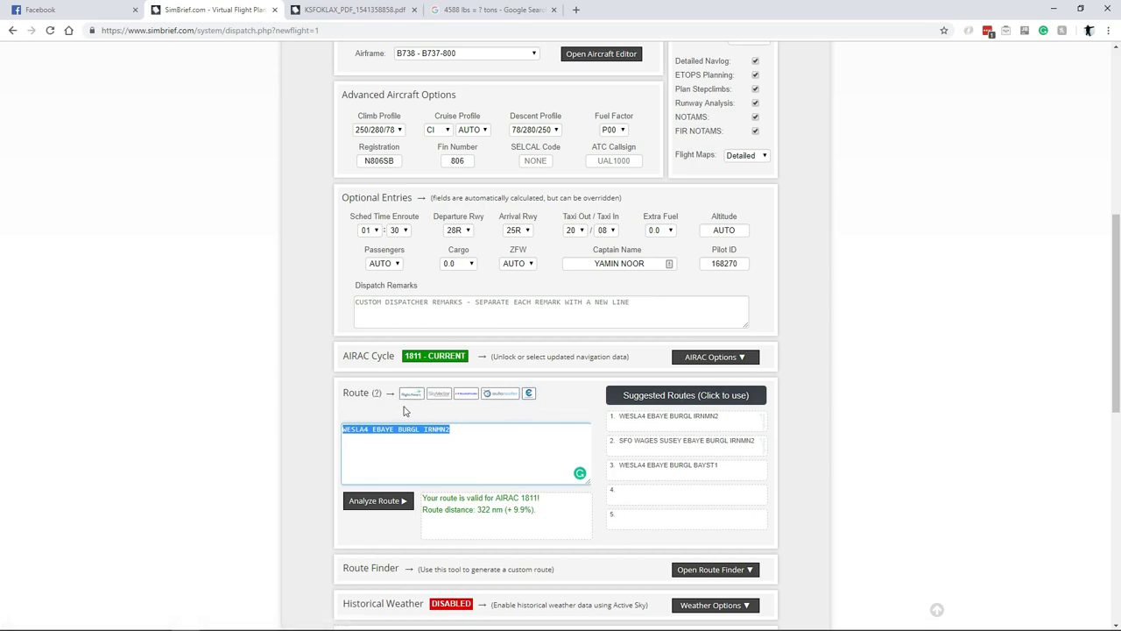
click(459, 441)
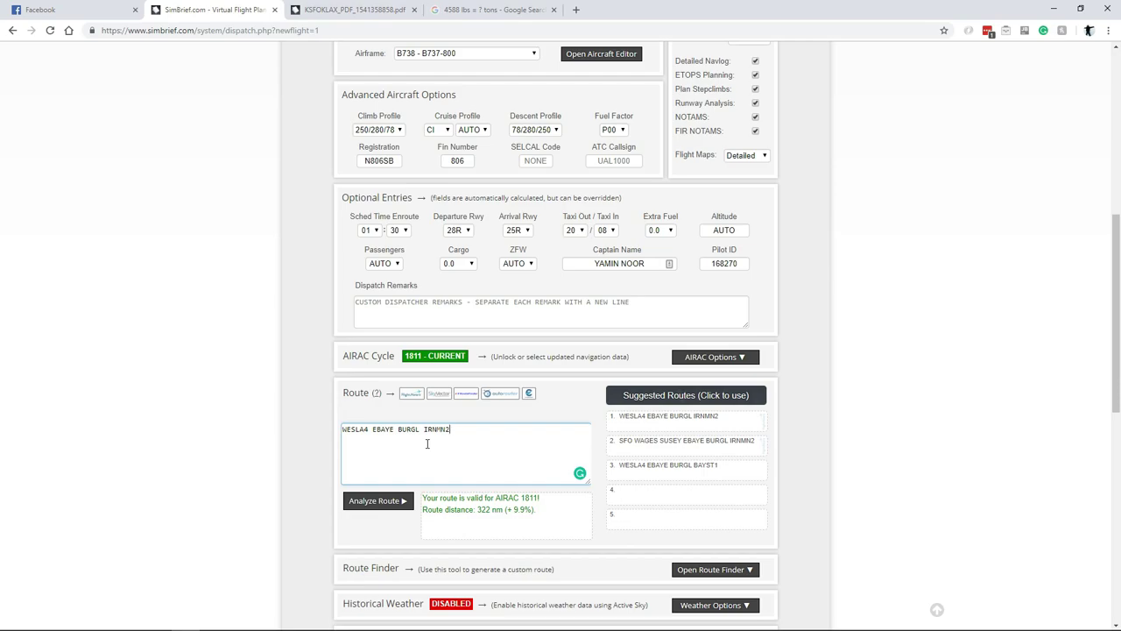
drag(459, 432, 340, 431)
click(402, 450)
click(473, 444)
- Examine the remaining dispatch sections and the map of the route from KSFO to KLAX
scroll(286, 543, down, 5)
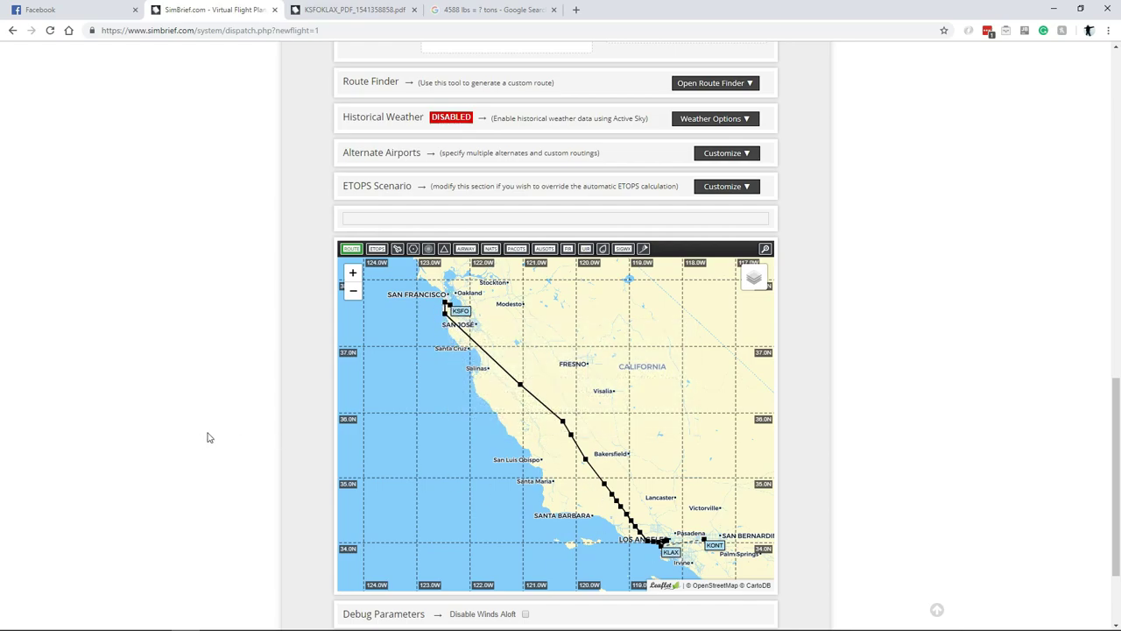
scroll(201, 445, down, 2)
scroll(198, 445, up, 4)
scroll(198, 445, up, 2)
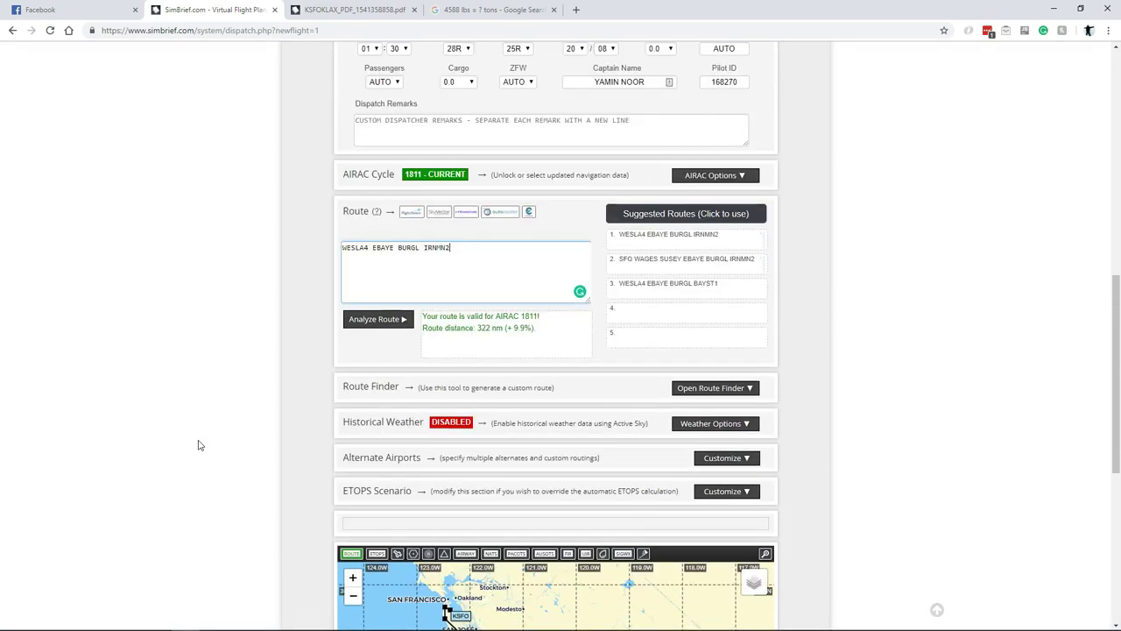
scroll(198, 445, down, 3)
scroll(198, 445, up, 10)
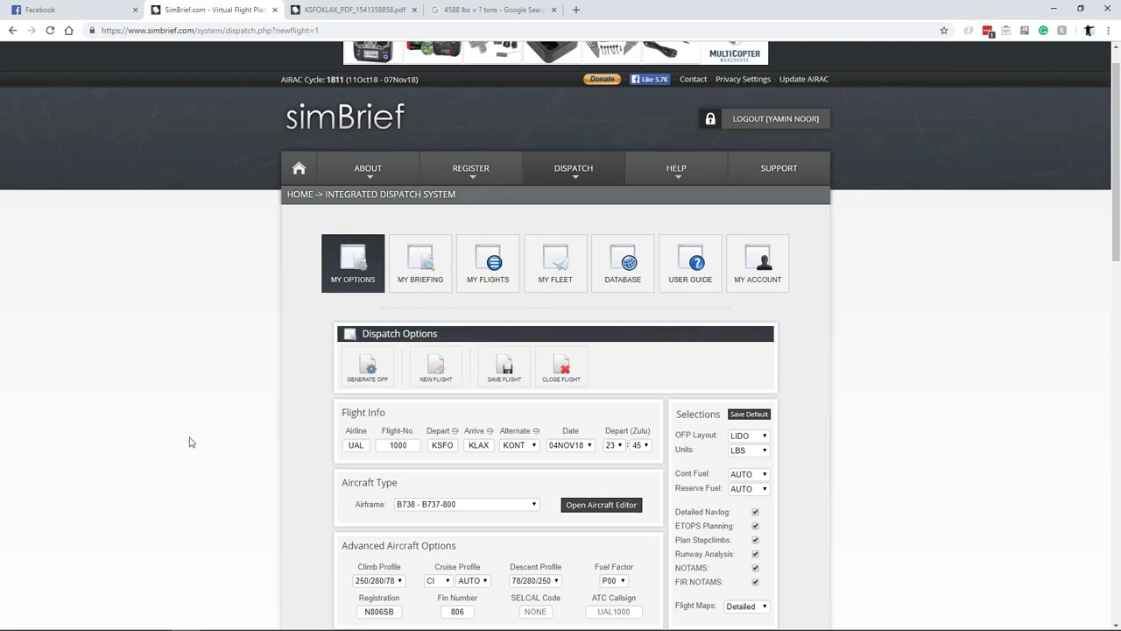
scroll(198, 470, up, 1)
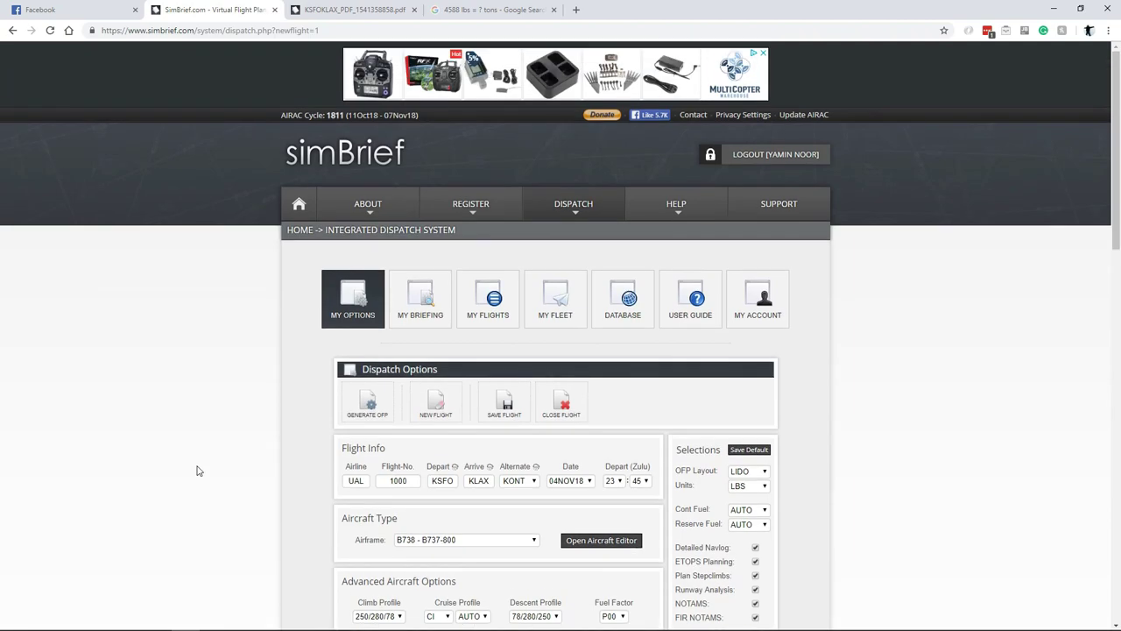
- Save the flight and generate its OFP, agreeing to overwrite any previously generated flight plans
click(492, 410)
click(551, 361)
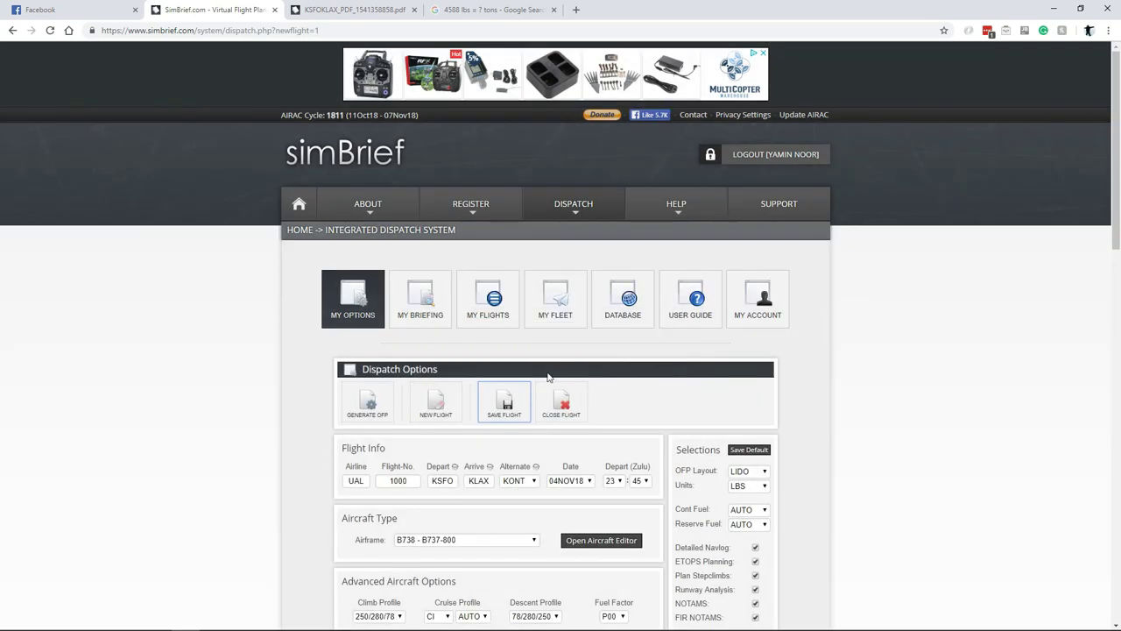
click(368, 419)
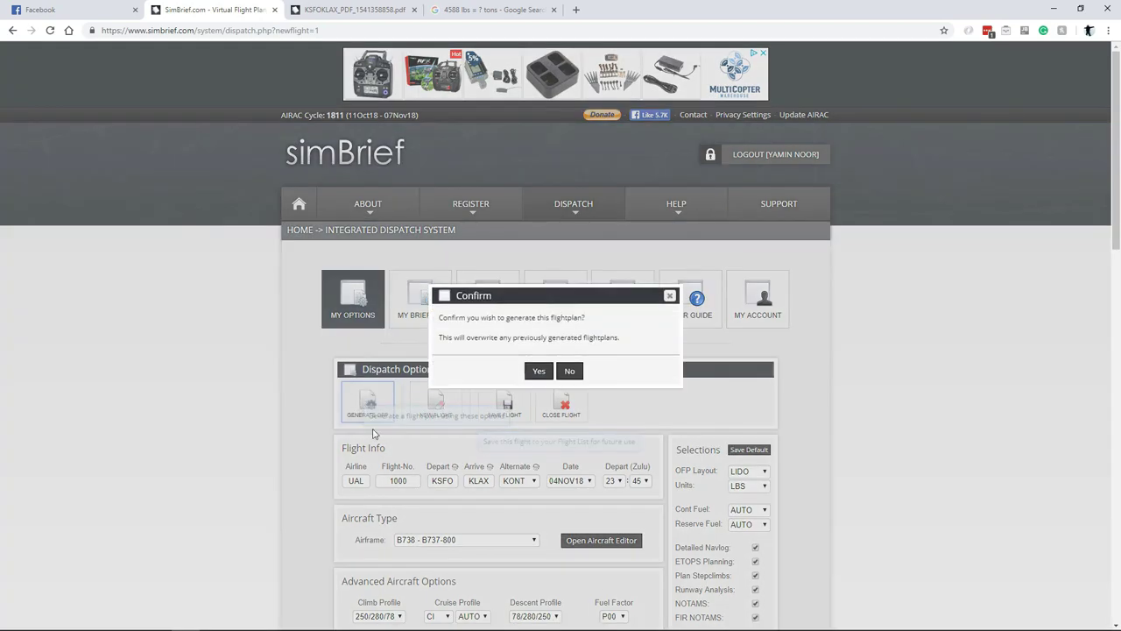
click(539, 372)
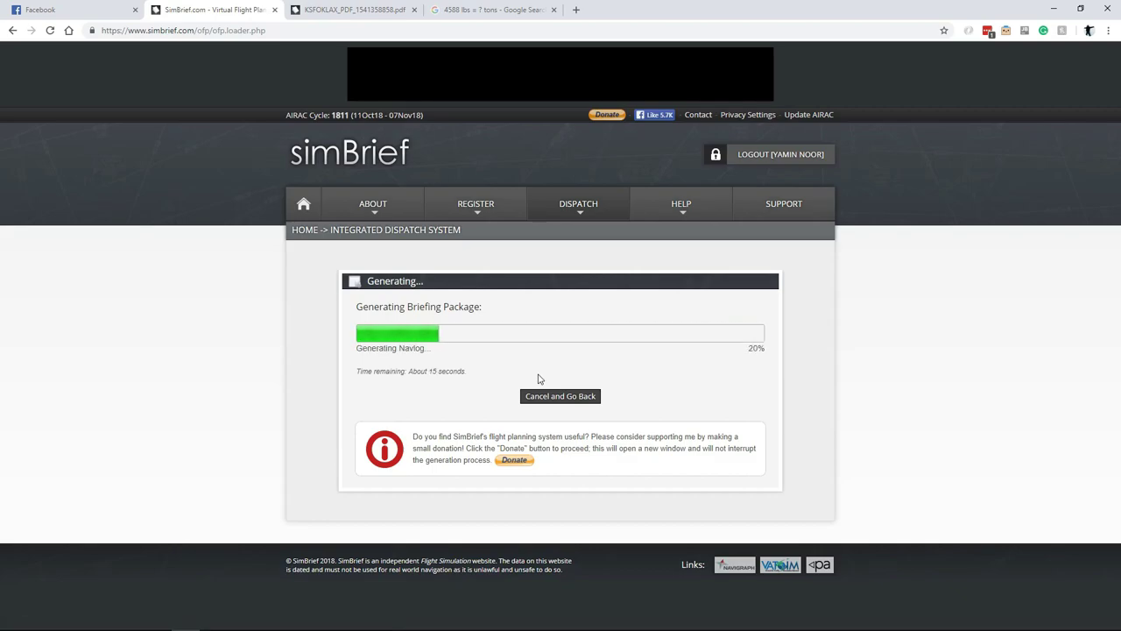
mouse_move(918, 626)
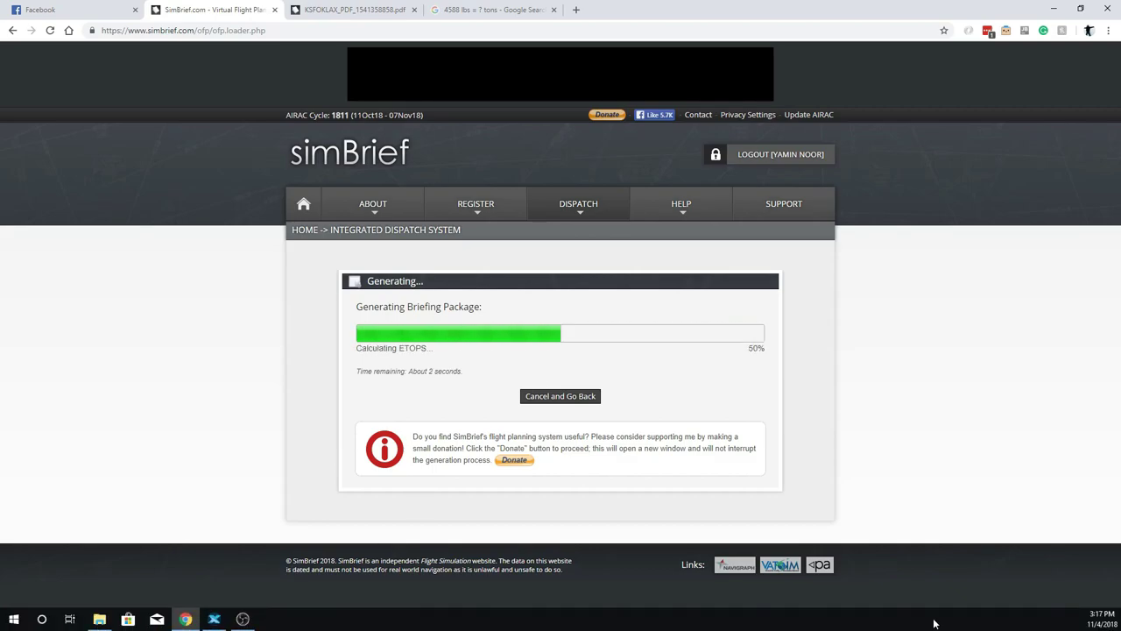
key(alt+Tab)
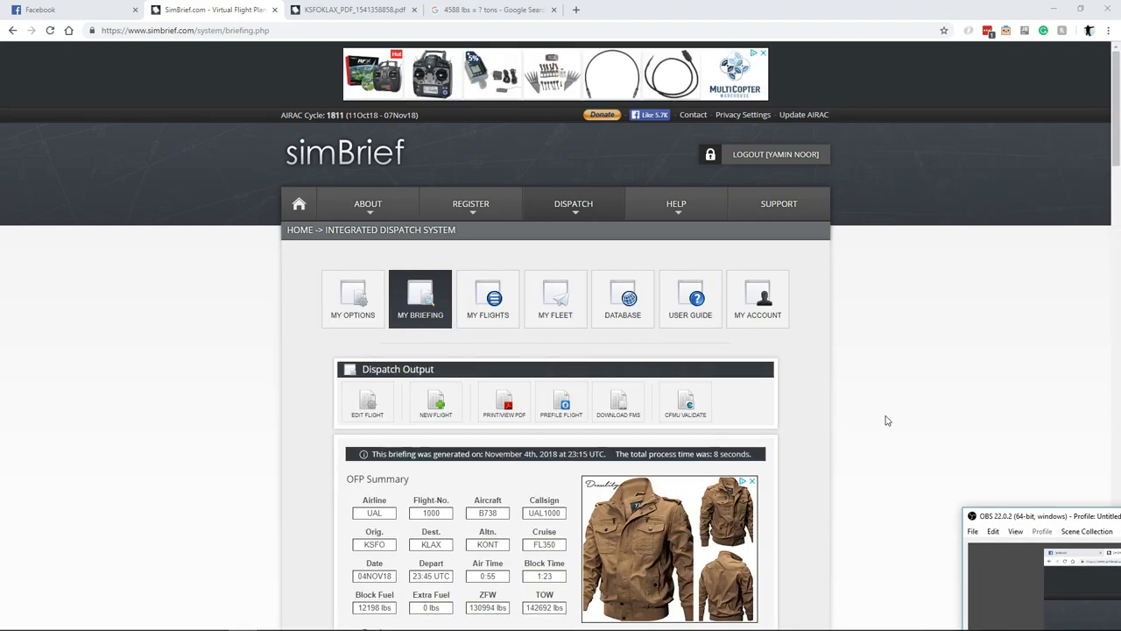
click(886, 420)
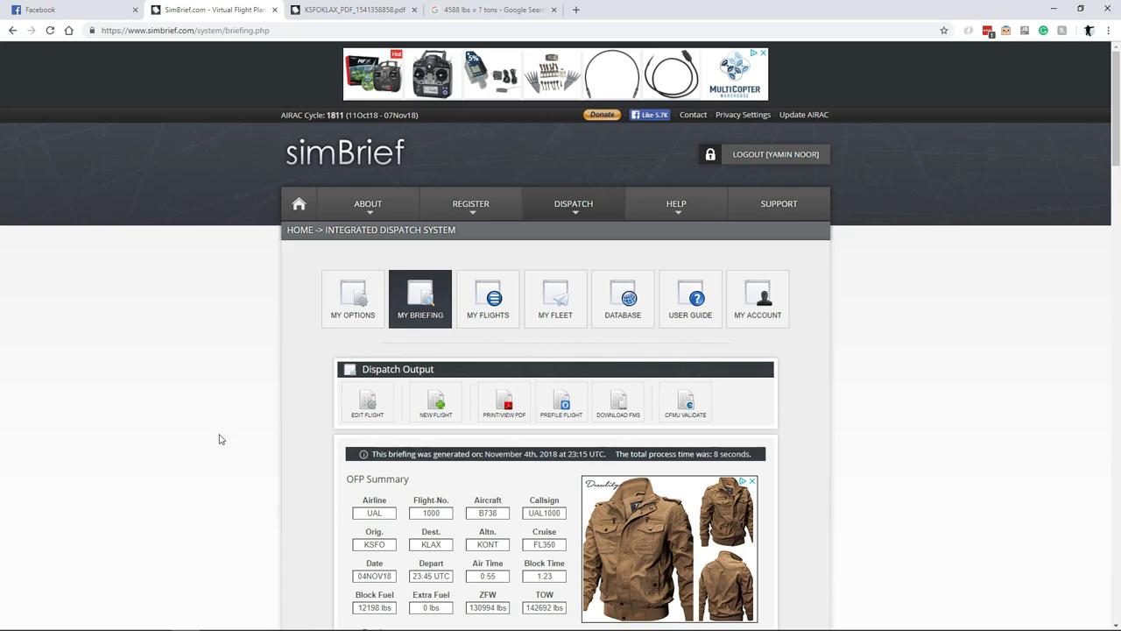
- Open the generated briefing as a PDF and highlight the flight identifier UAL1000 in the OFP header
scroll(221, 438, down, 1)
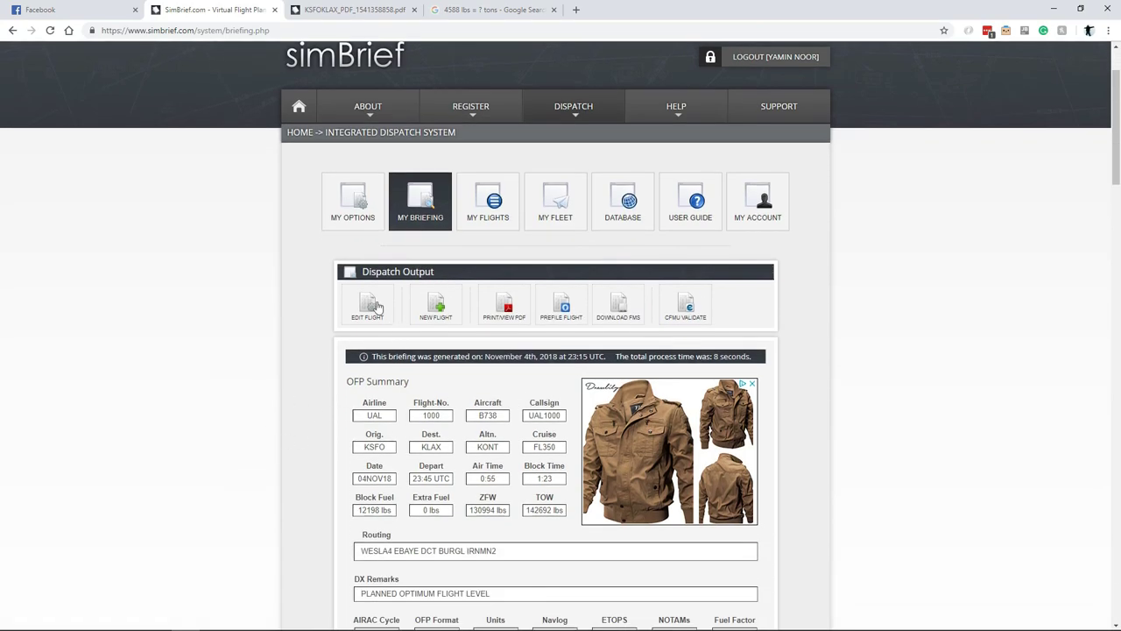
click(502, 317)
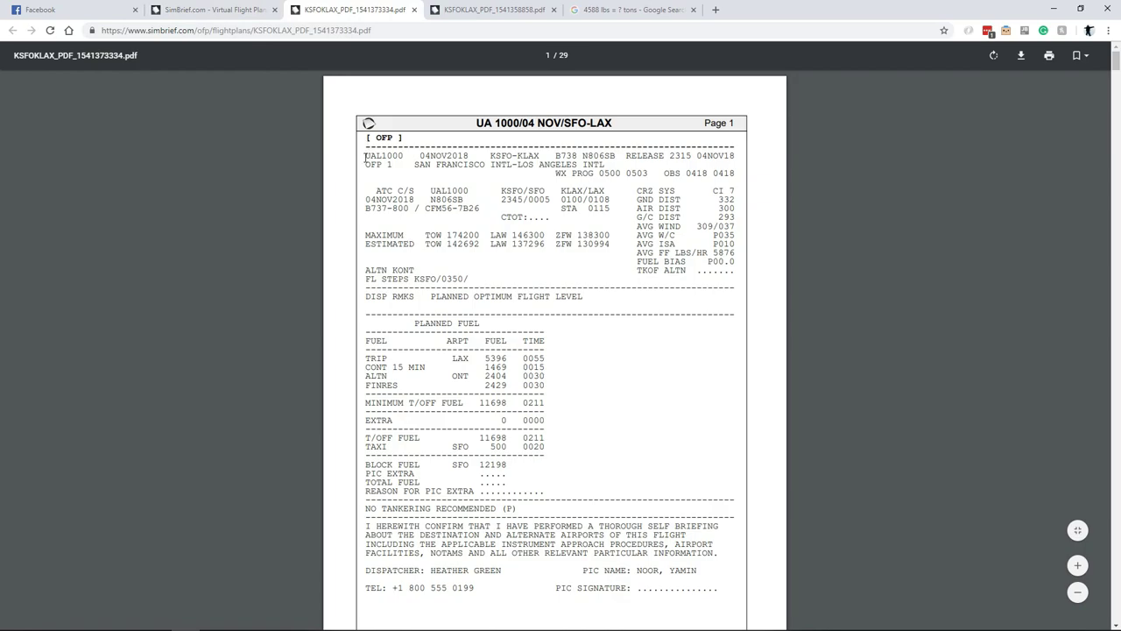
drag(366, 157, 403, 158)
click(723, 228)
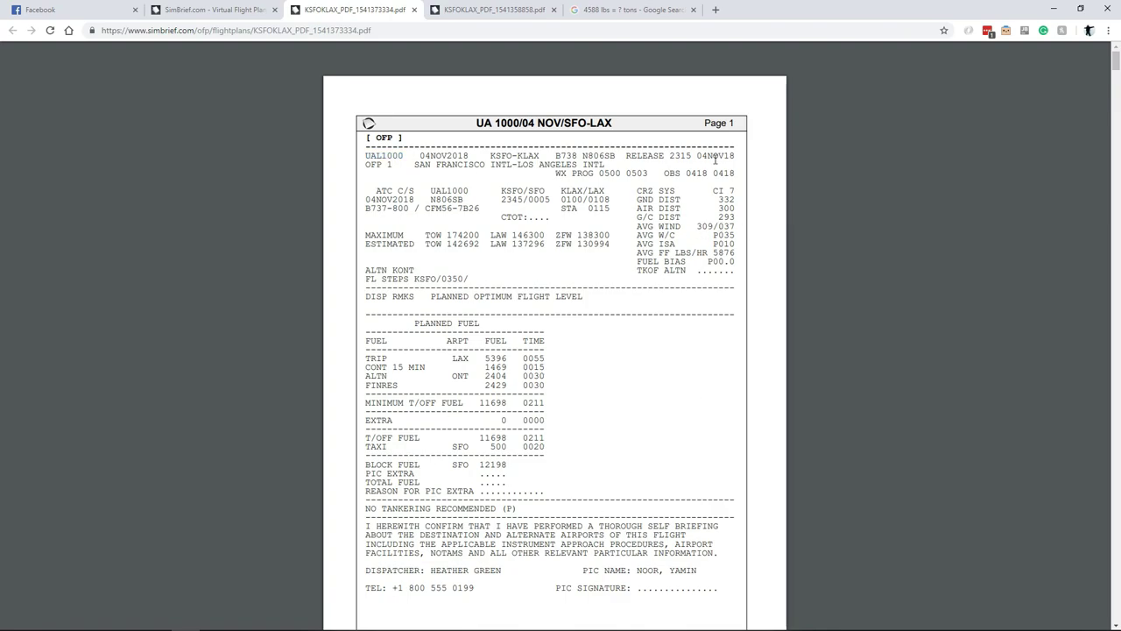